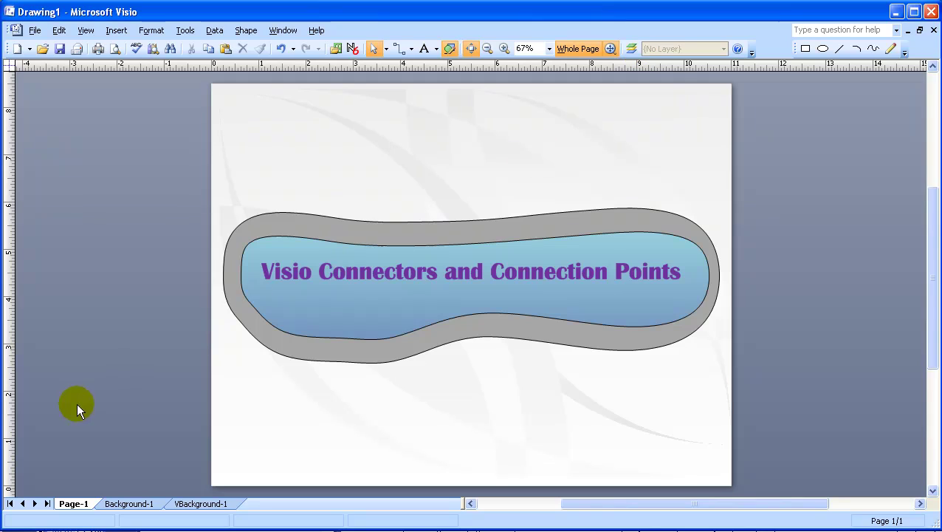
# Insert a new page, Page-2, with its background set to None.
pyautogui.rightClick(73, 508)
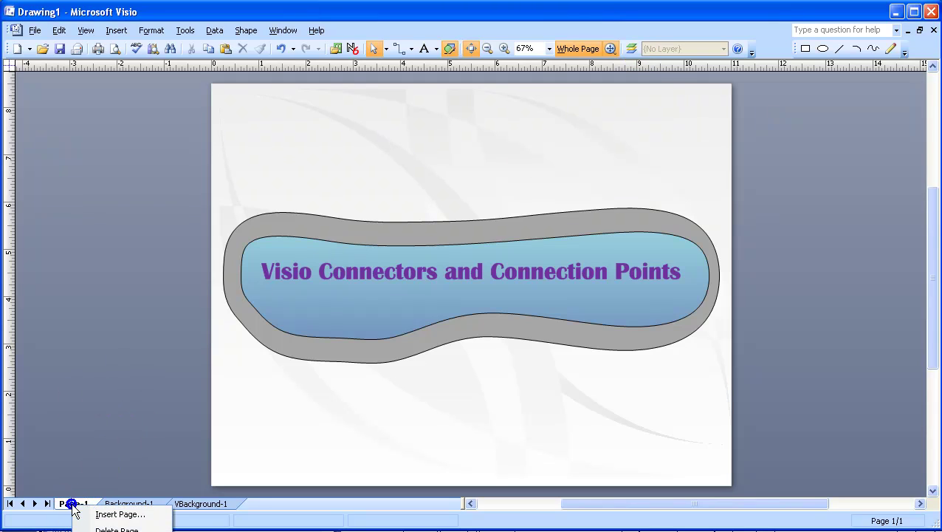
pyautogui.click(109, 513)
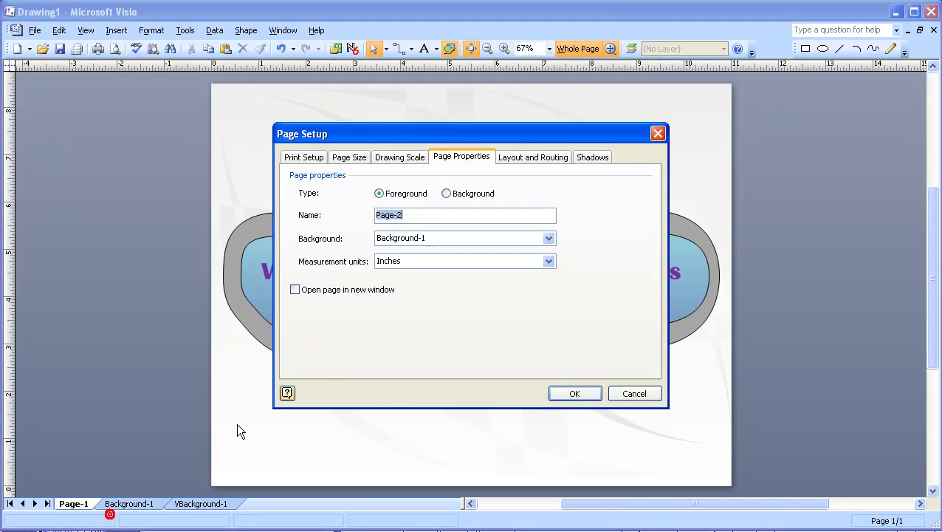
pyautogui.click(550, 237)
pyautogui.click(401, 258)
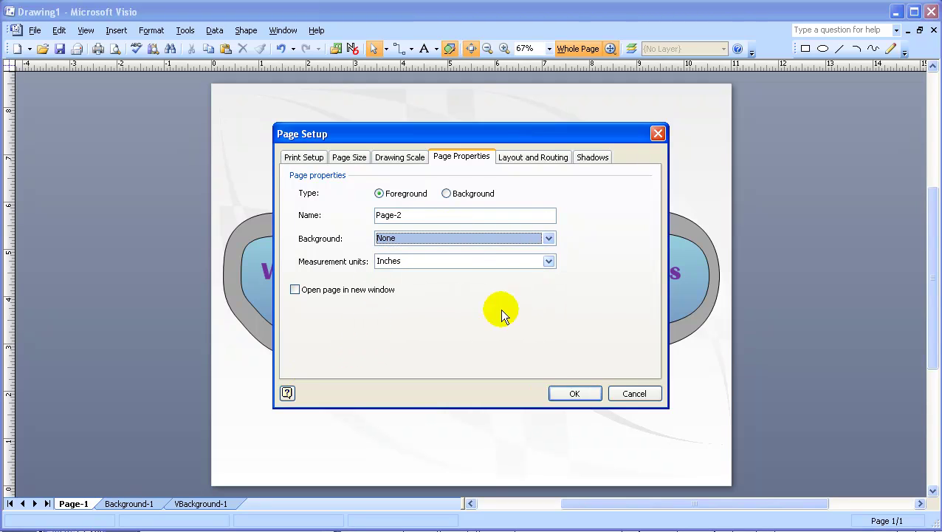
pyautogui.click(570, 393)
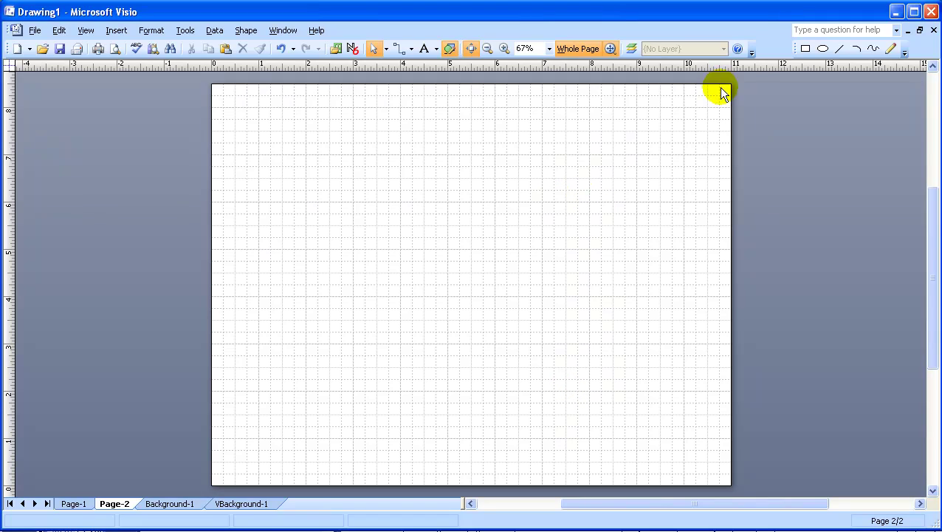
# Draw a rectangle near the upper left of Page-2 with the Rectangle tool.
pyautogui.click(805, 48)
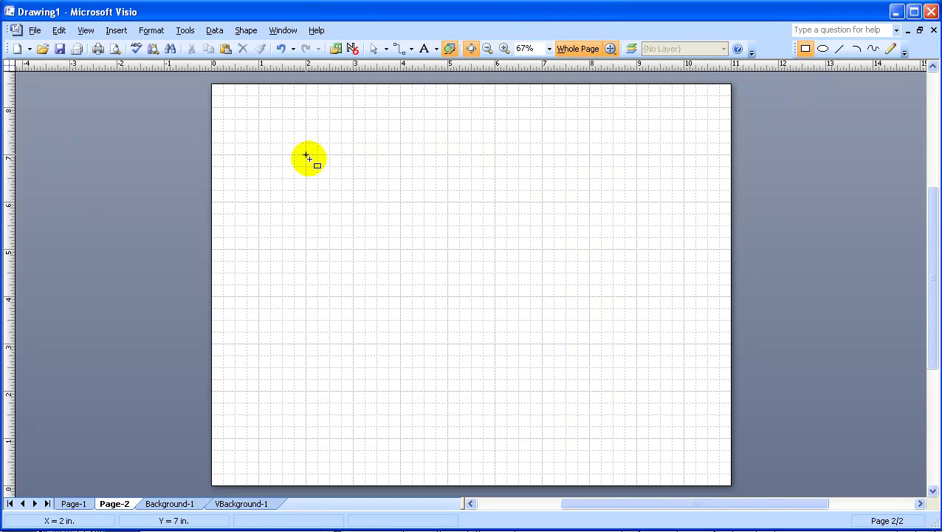
pyautogui.moveTo(294, 143); pyautogui.dragTo(420, 231)
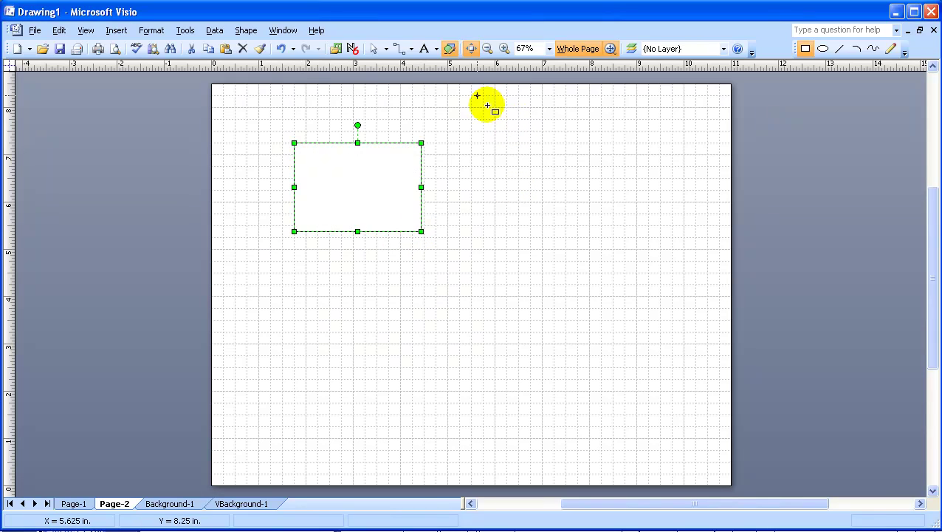
# Add three connection points stacked down the rectangle's right side with the Connection Point Tool.
pyautogui.click(412, 49)
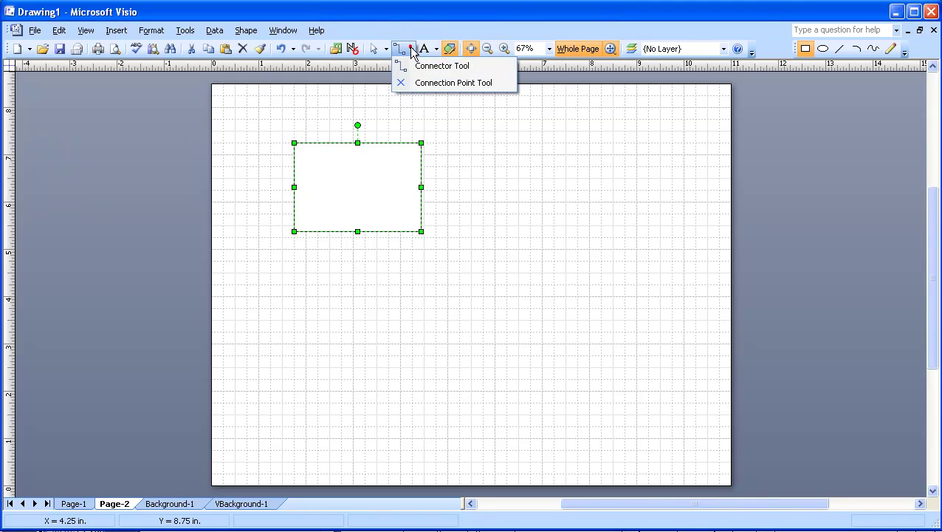
pyautogui.click(419, 84)
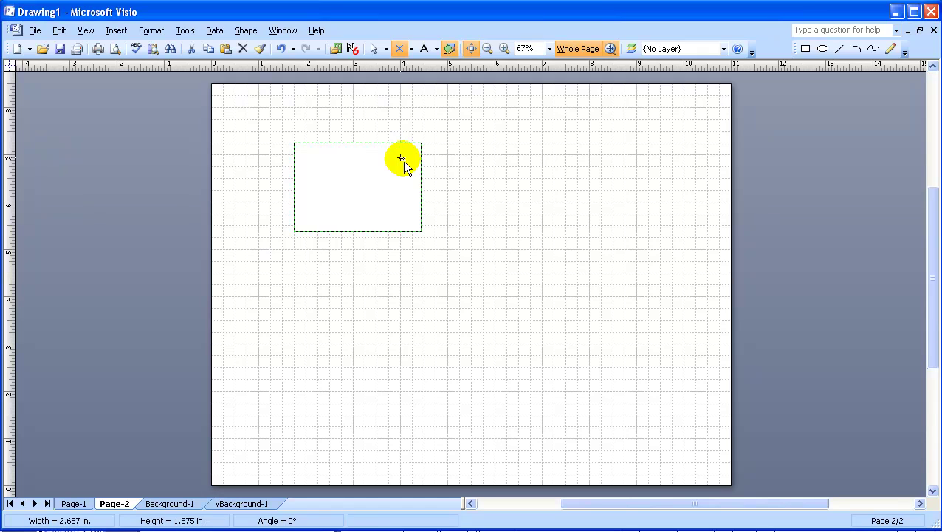
pyautogui.keyDown('ctrl'); pyautogui.click(401, 158); pyautogui.keyUp('ctrl')
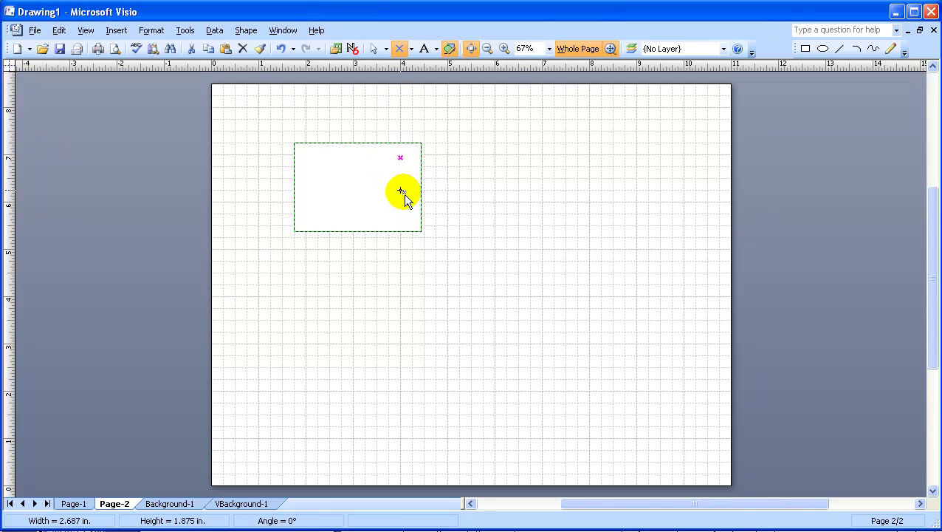
pyautogui.keyDown('ctrl'); pyautogui.click(400, 191); pyautogui.keyUp('ctrl')
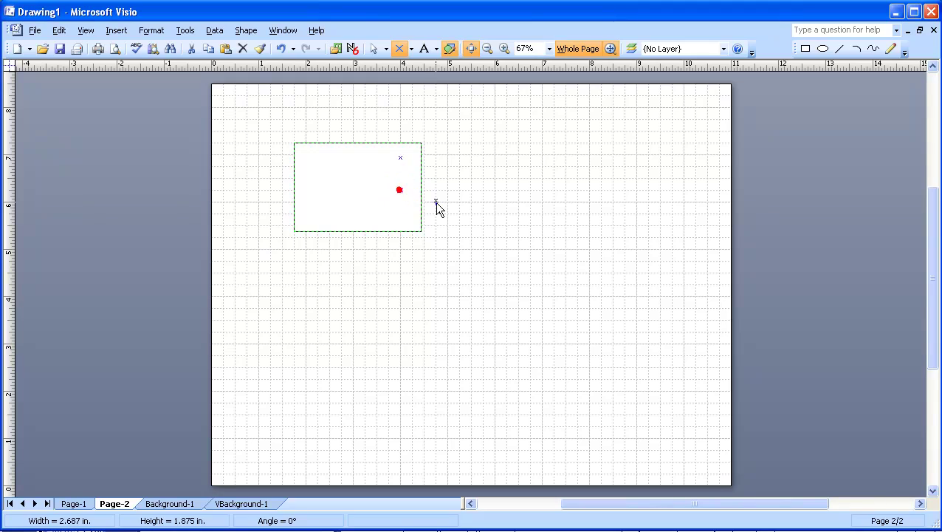
pyautogui.keyDown('ctrl'); pyautogui.click(400, 214); pyautogui.keyUp('ctrl')
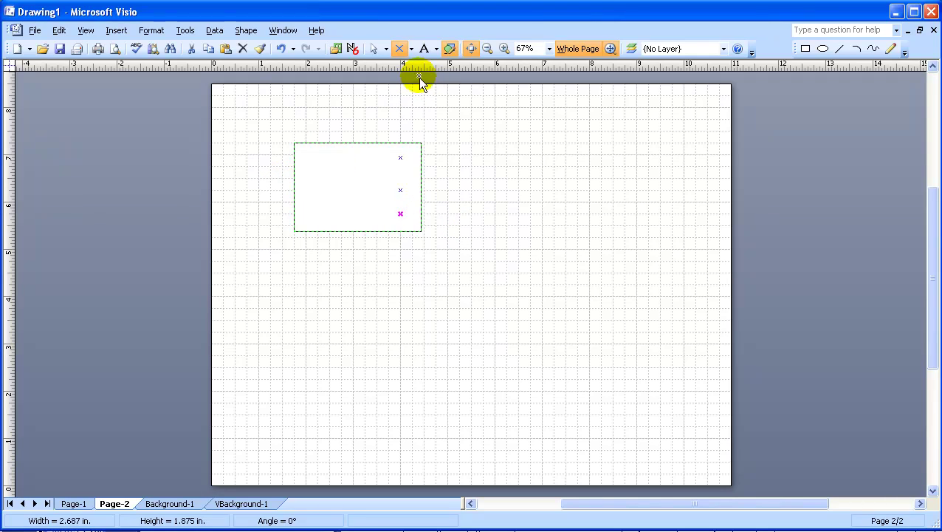
# Duplicate the rectangle to the right and rotate the copy 90° to stand upright.
pyautogui.click(375, 48)
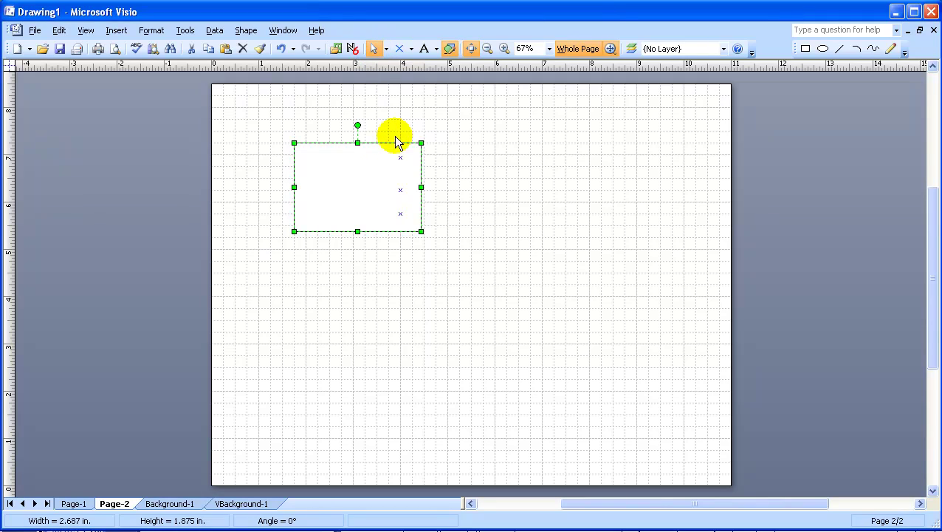
pyautogui.click(491, 201)
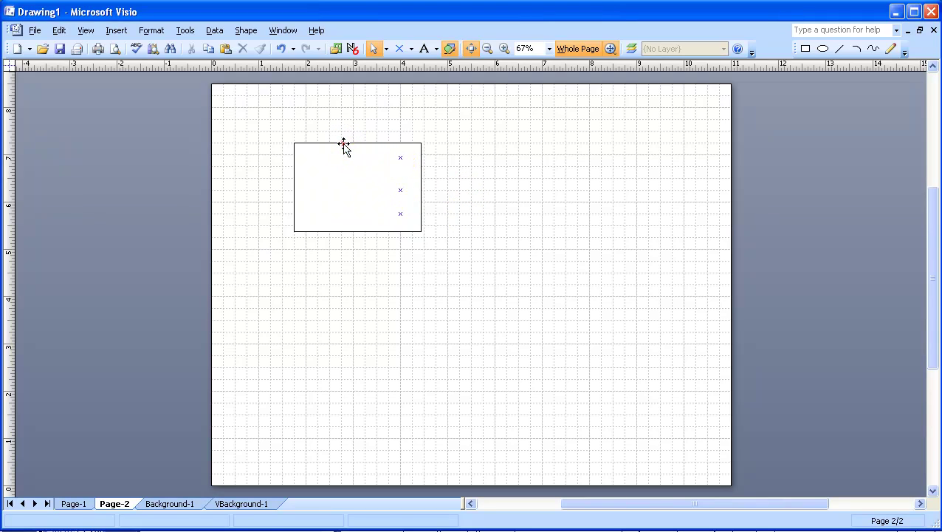
pyautogui.moveTo(344, 145); pyautogui.dragTo(571, 144)
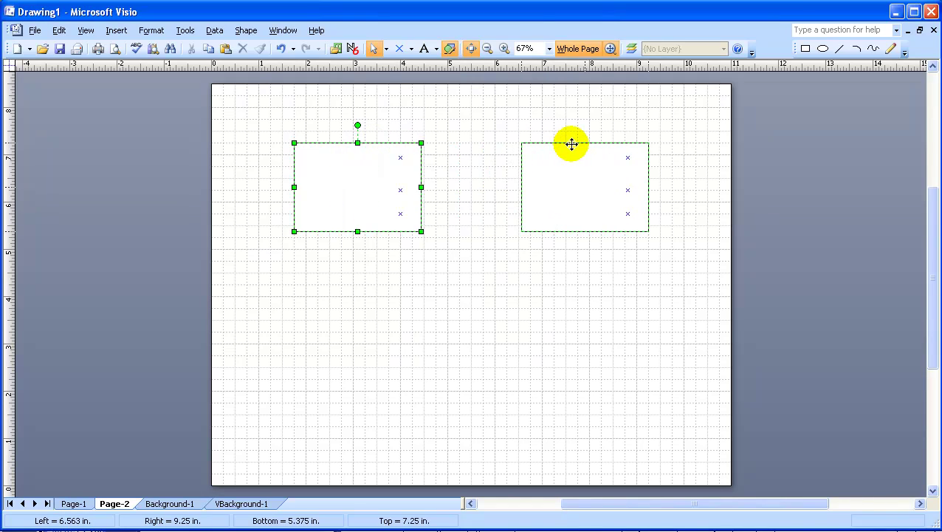
pyautogui.moveTo(573, 145)
pyautogui.mouseDown()
pyautogui.moveTo(596, 126)
pyautogui.moveTo(654, 189)
pyautogui.mouseUp()
pyautogui.click(595, 372)
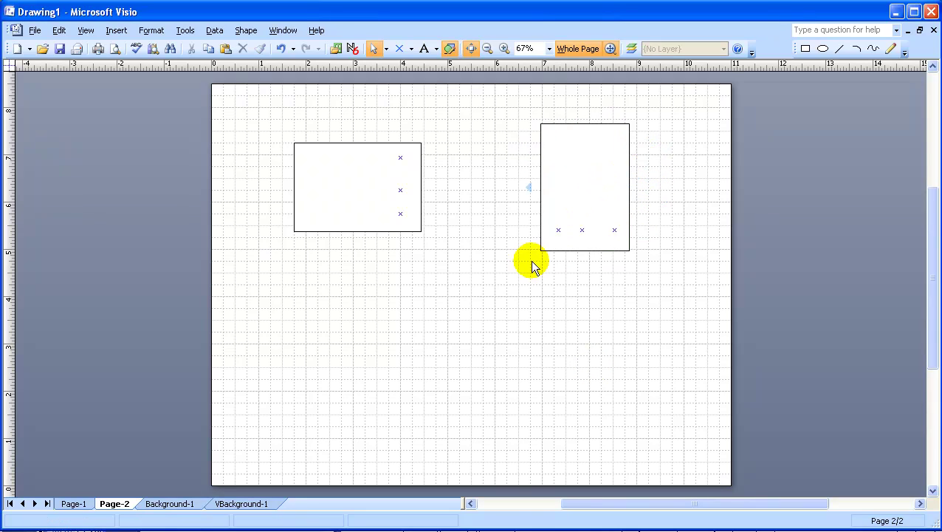
pyautogui.click(411, 49)
# Connect the left box's top, middle and lowest points to the right box's bottom points.
pyautogui.click(429, 66)
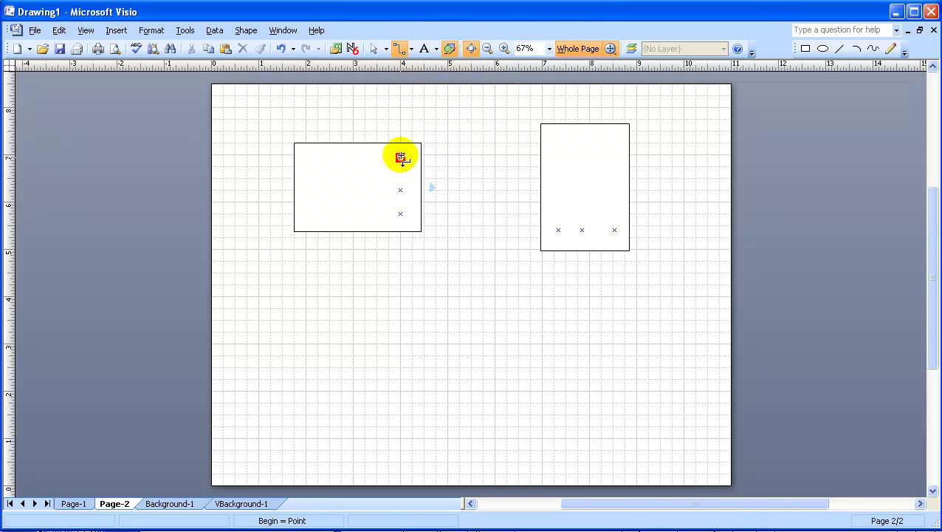
pyautogui.moveTo(400, 158)
pyautogui.mouseDown()
pyautogui.moveTo(521, 337)
pyautogui.moveTo(614, 229)
pyautogui.mouseUp()
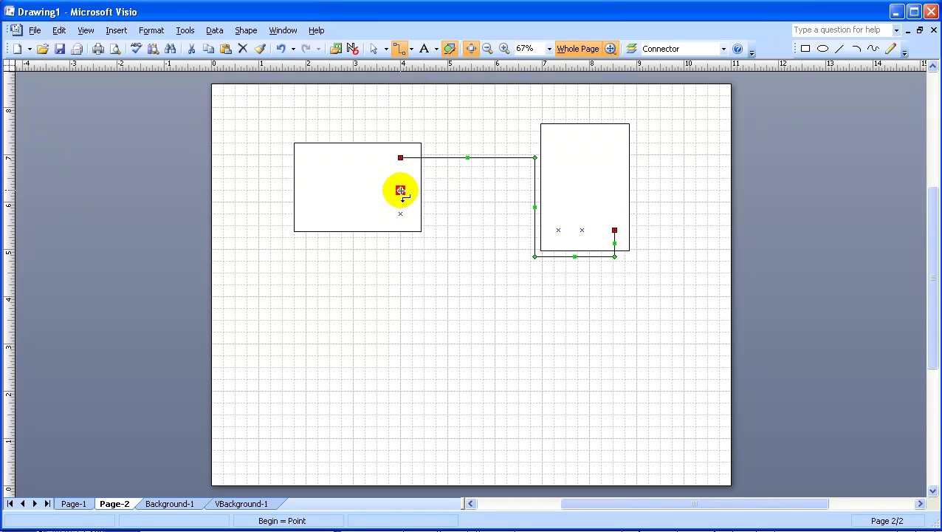
pyautogui.moveTo(400, 191); pyautogui.dragTo(583, 230)
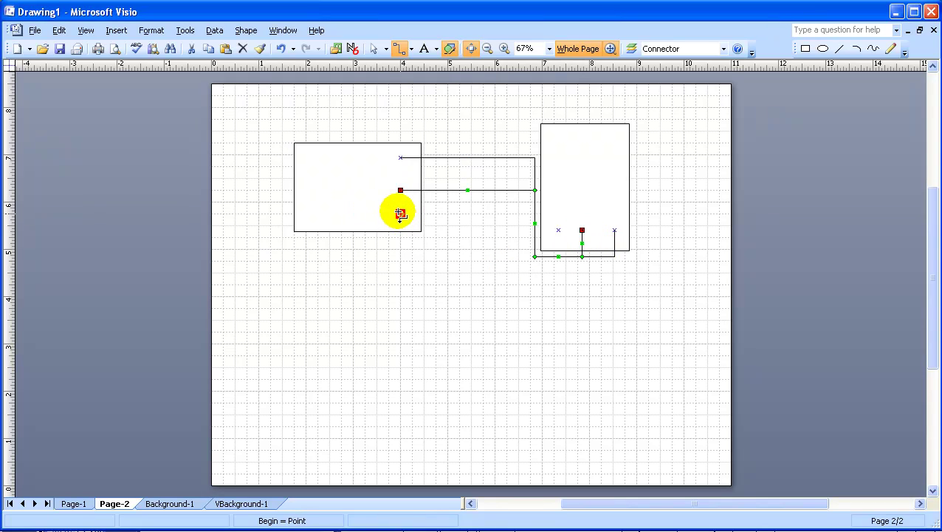
pyautogui.moveTo(400, 213); pyautogui.dragTo(557, 231)
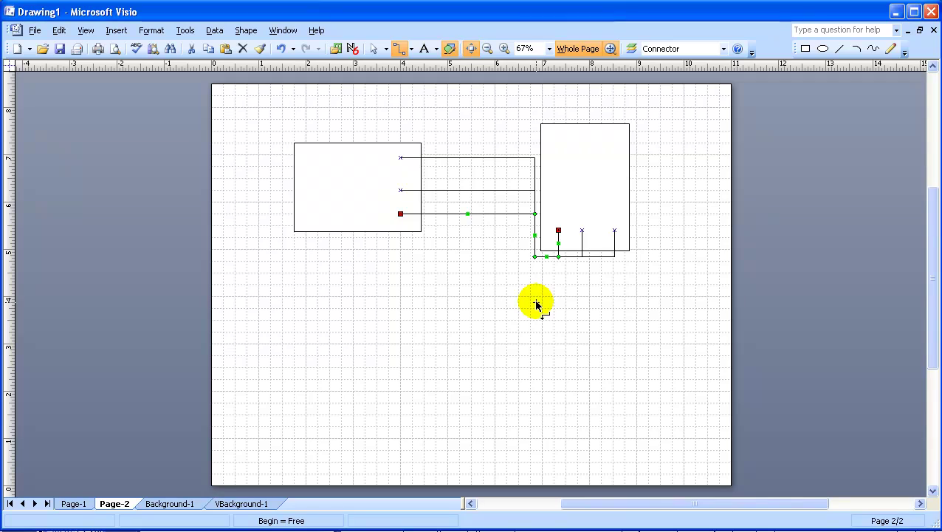
pyautogui.click(457, 288)
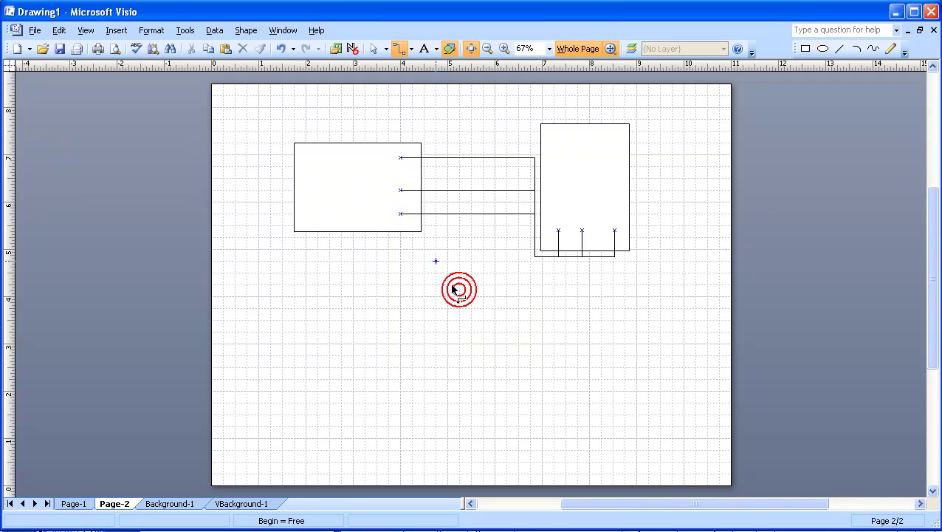
# Reroute the lowest connector further left and down below the boxes.
pyautogui.click(373, 48)
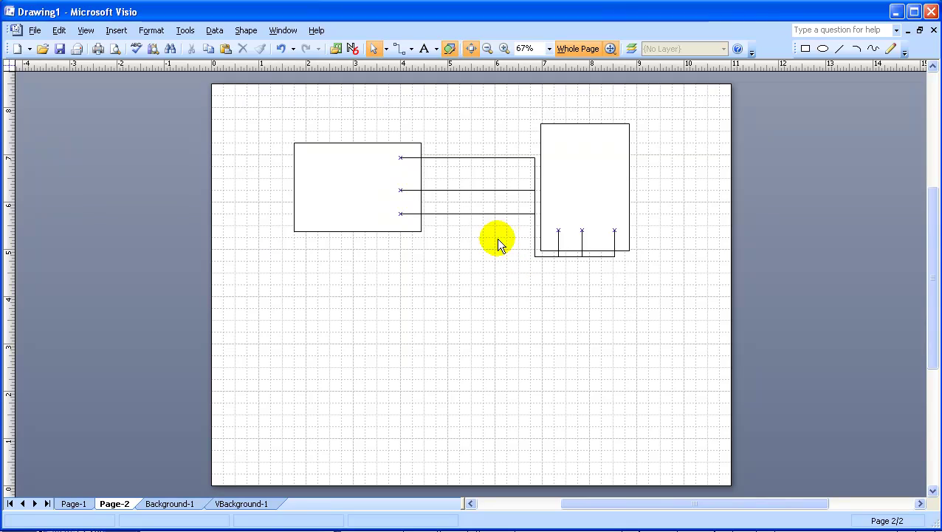
pyautogui.click(487, 214)
pyautogui.moveTo(535, 236); pyautogui.dragTo(444, 251)
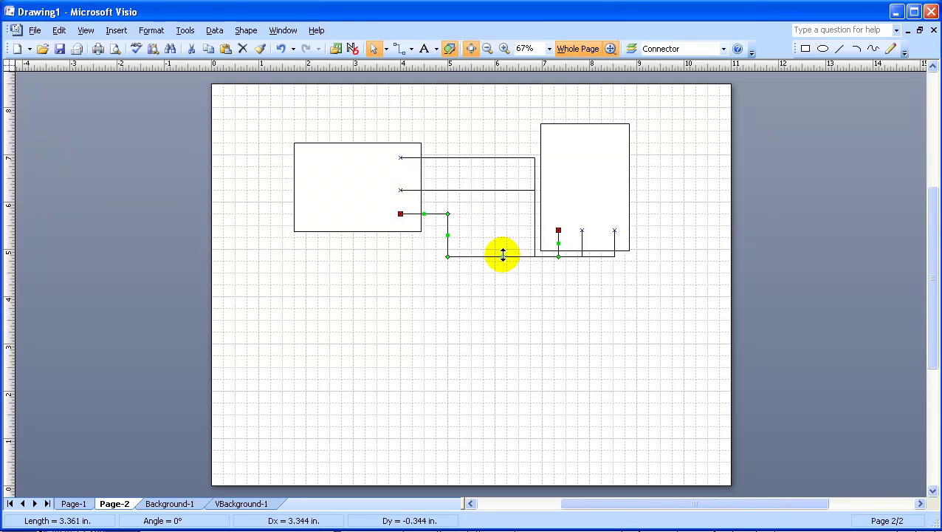
pyautogui.moveTo(503, 256); pyautogui.dragTo(503, 320)
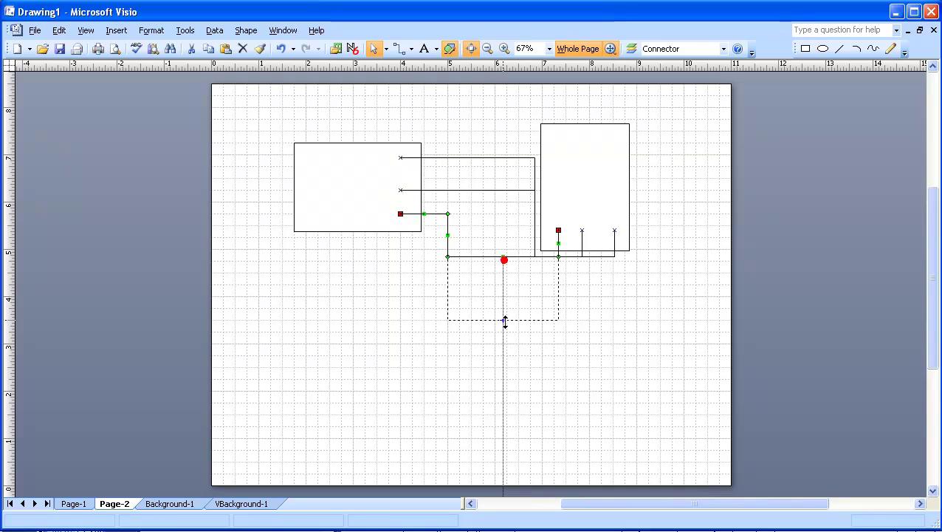
# Shift the middle connector's vertical run left and its horizontal run below the right box.
pyautogui.click(485, 189)
pyautogui.moveTo(533, 223); pyautogui.dragTo(484, 223)
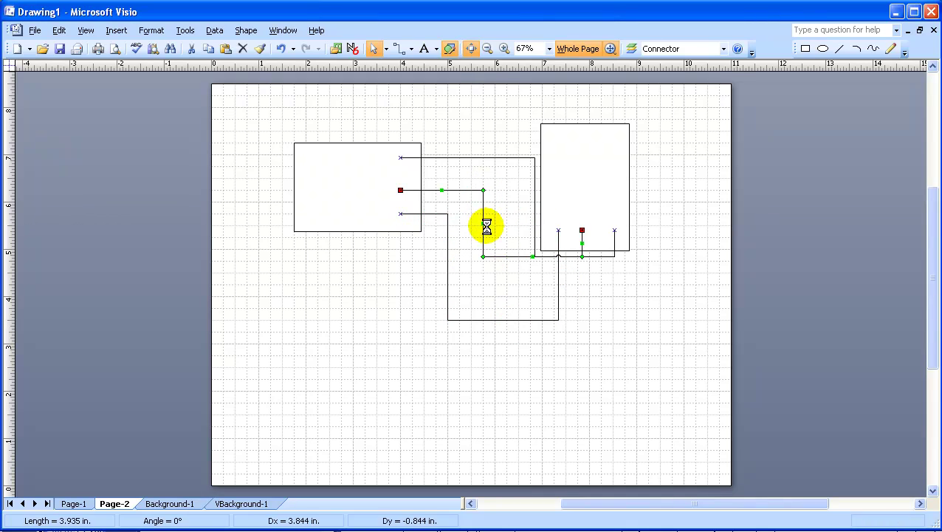
pyautogui.moveTo(532, 256); pyautogui.dragTo(533, 296)
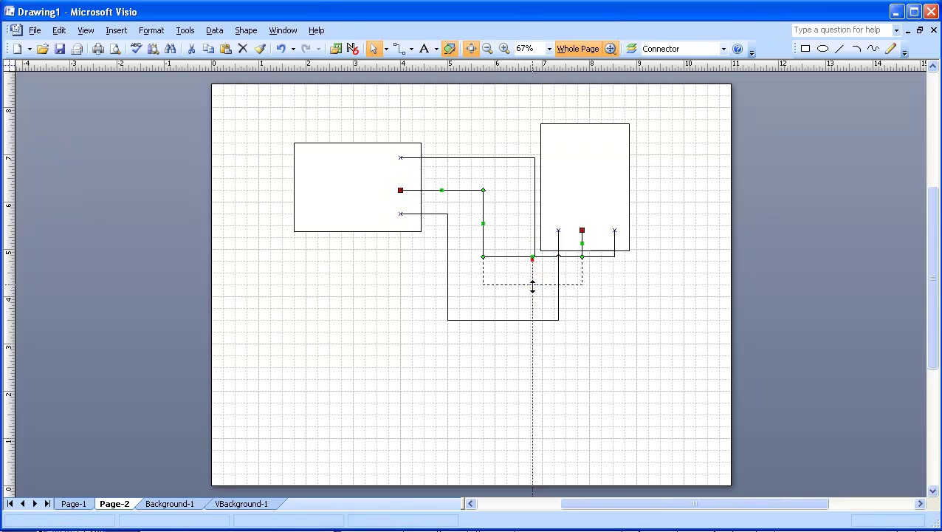
pyautogui.click(632, 312)
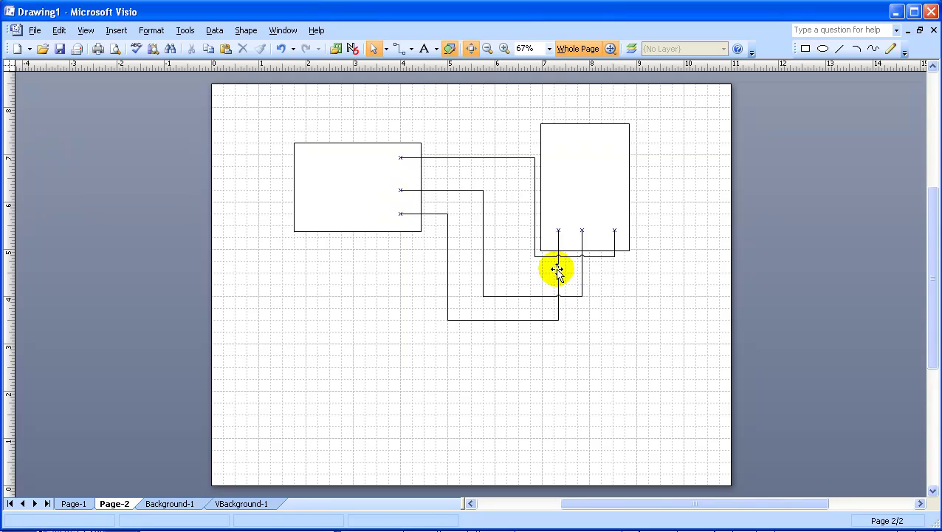
# Move the top connector's vertical leg to the left of the upright rectangle.
pyautogui.click(535, 207)
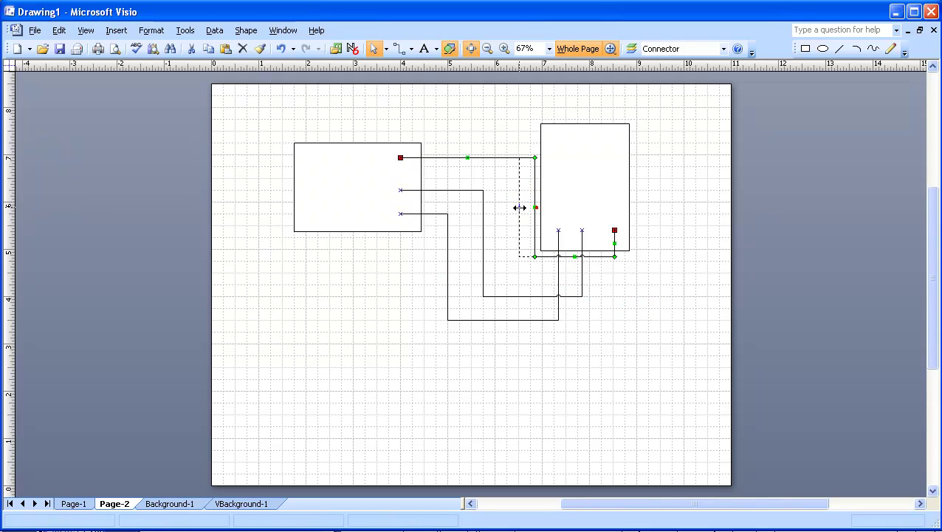
pyautogui.moveTo(538, 209); pyautogui.dragTo(513, 207)
pyautogui.click(612, 302)
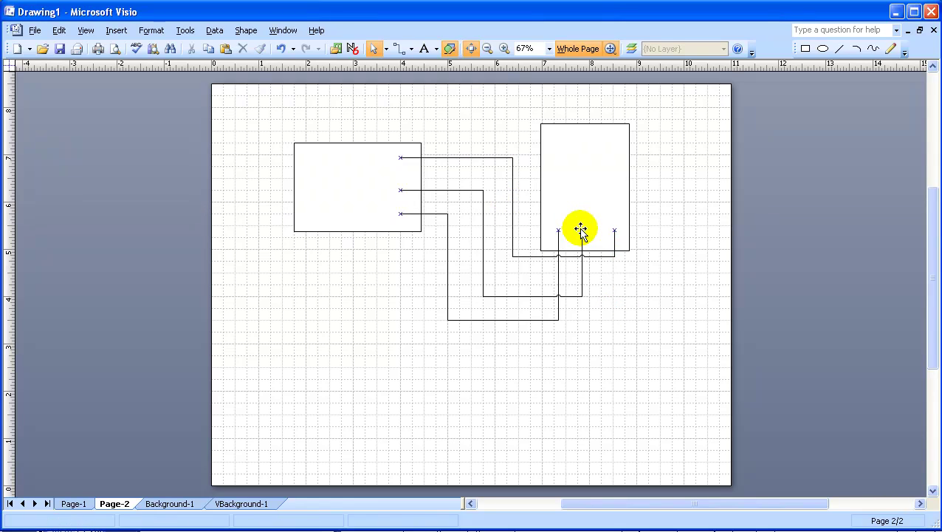
pyautogui.click(479, 157)
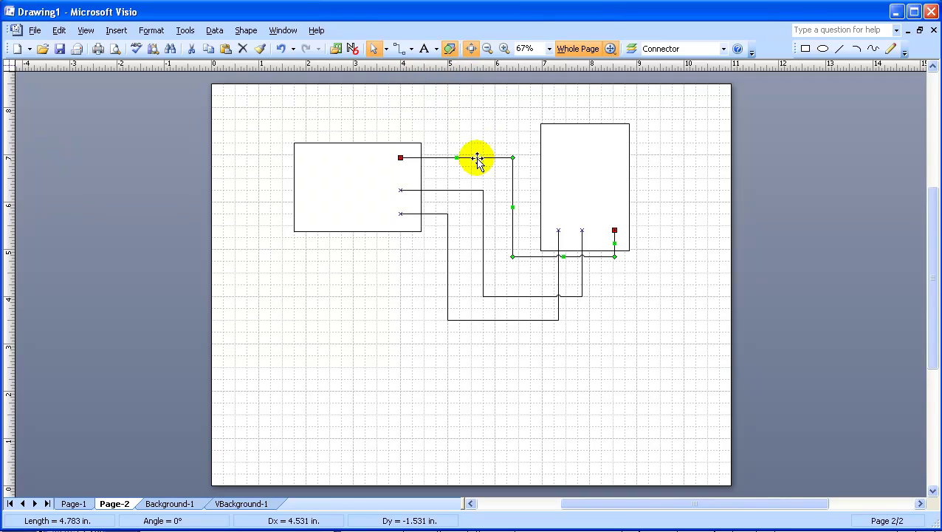
# Format the top connector's line with weight 09 and a teal-blue colour.
pyautogui.rightClick(442, 157)
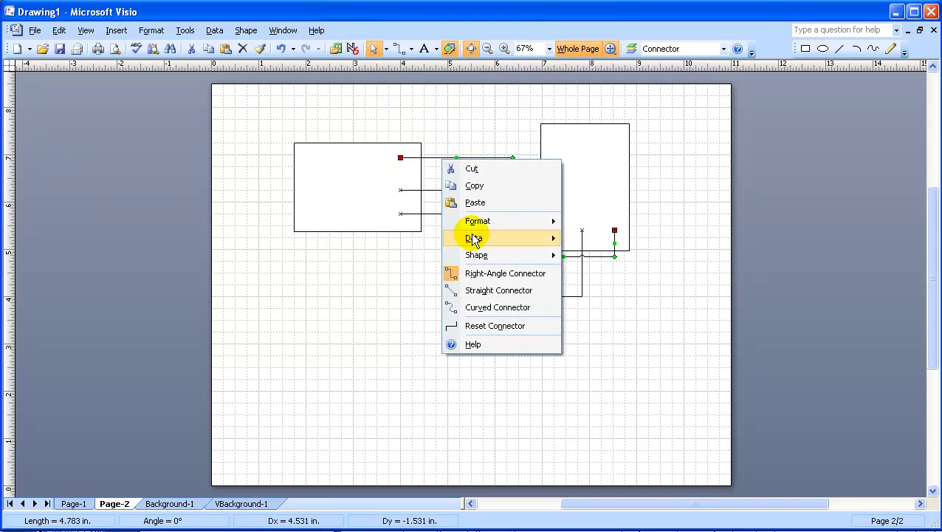
pyautogui.moveTo(488, 221)
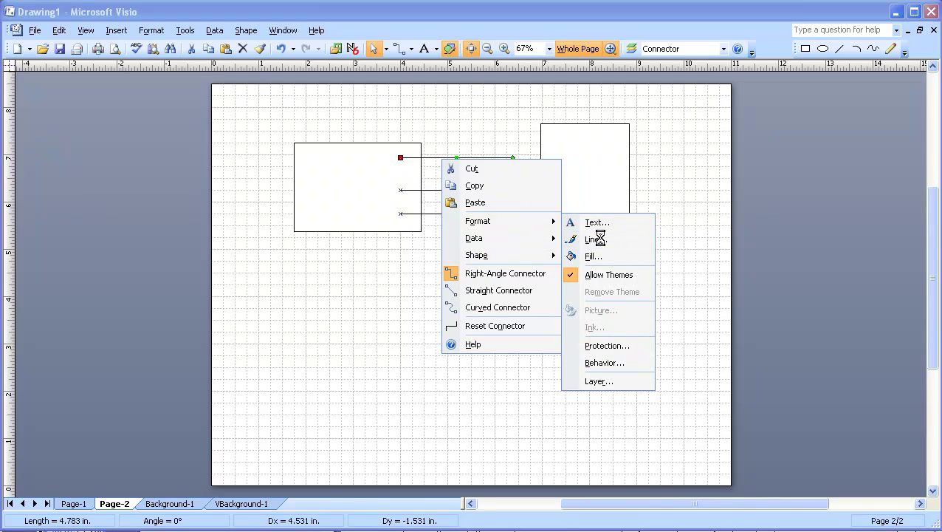
pyautogui.click(593, 239)
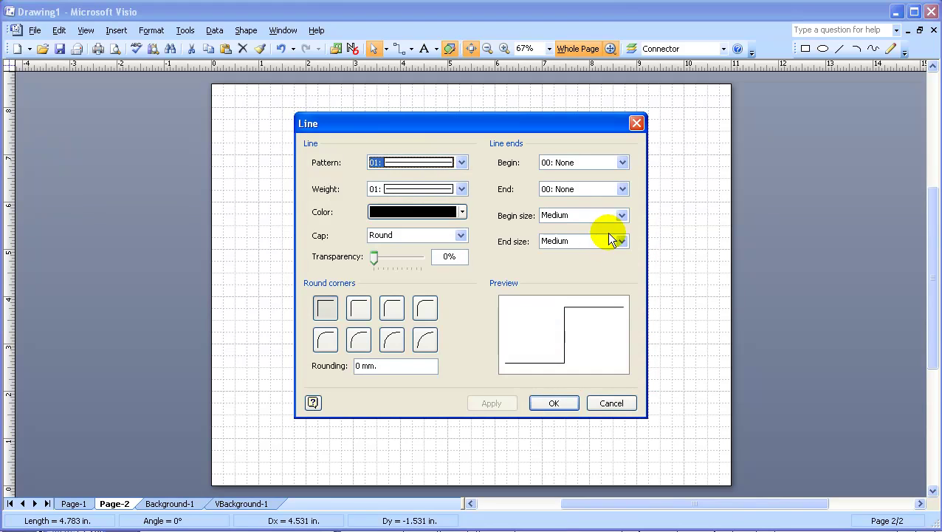
pyautogui.click(459, 190)
pyautogui.click(416, 240)
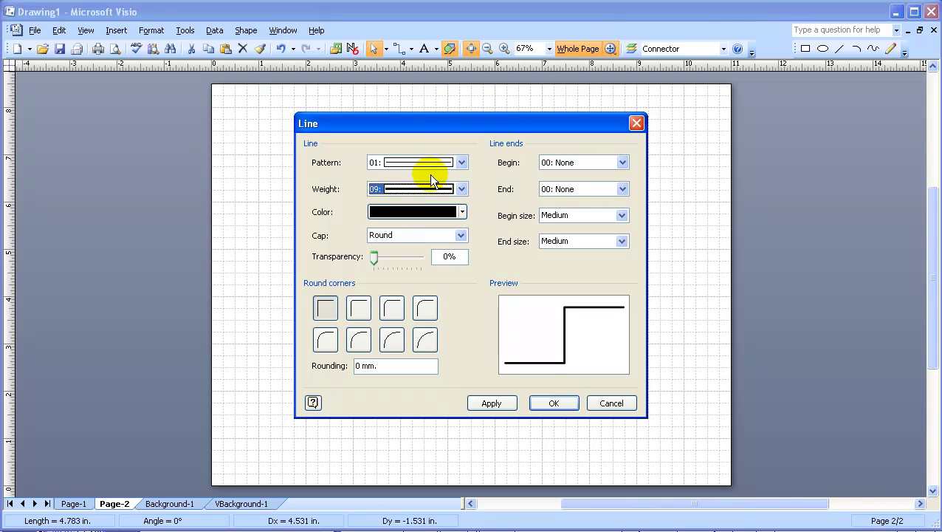
pyautogui.click(462, 212)
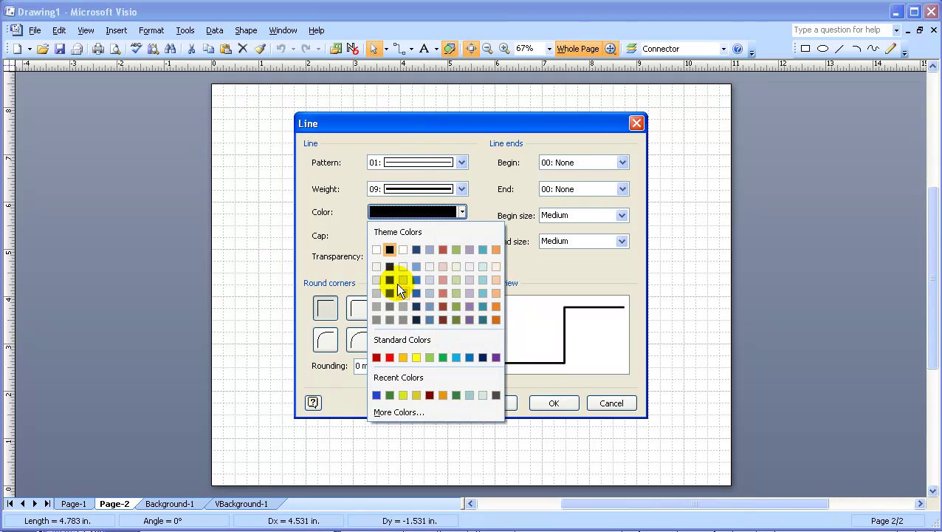
pyautogui.click(482, 293)
pyautogui.click(499, 408)
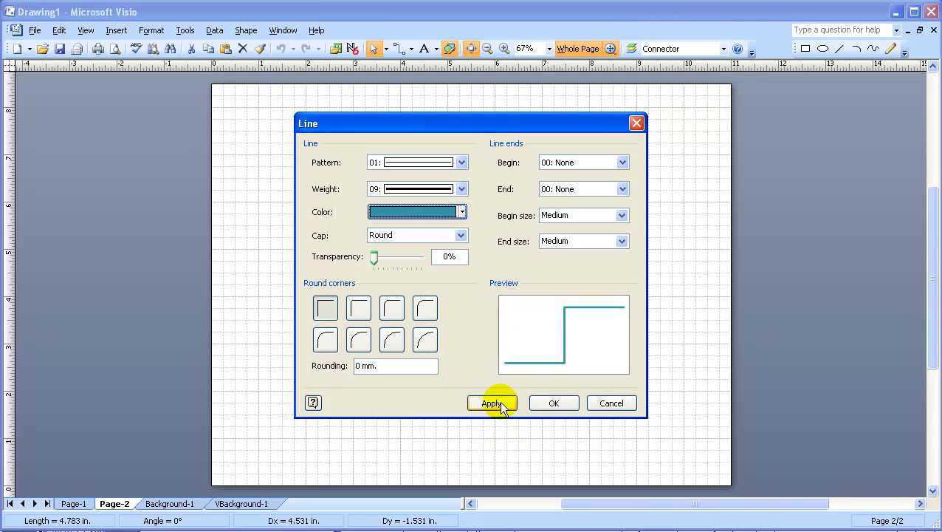
pyautogui.click(539, 404)
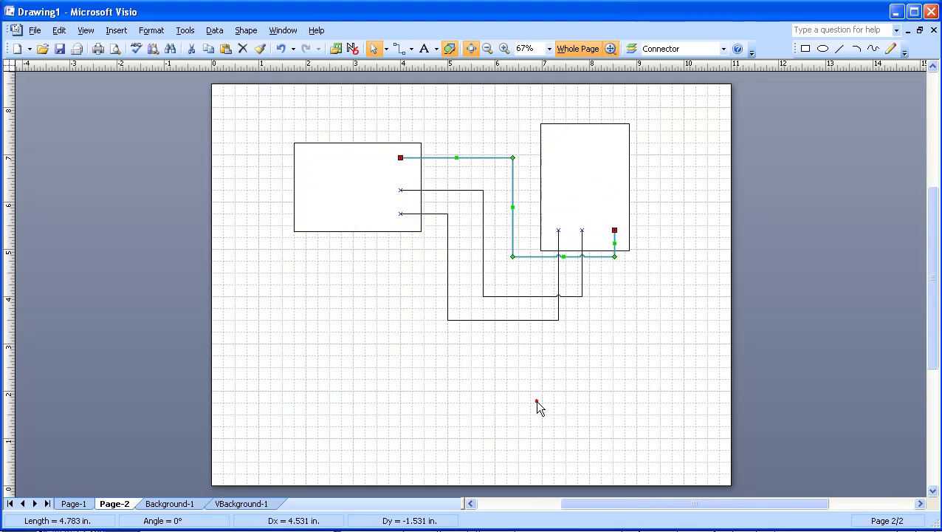
pyautogui.click(603, 339)
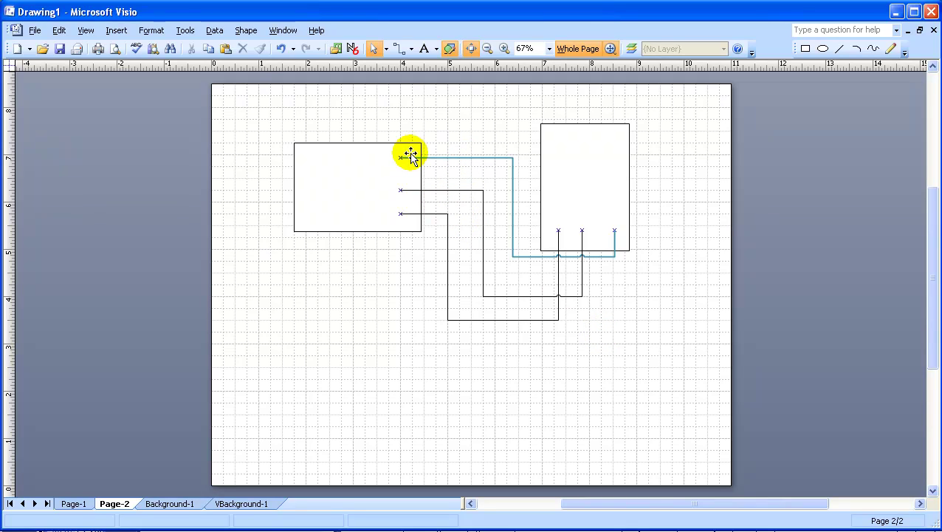
# Drag the left rectangle down to the page's lower left, keeping its connectors attached.
pyautogui.click(350, 144)
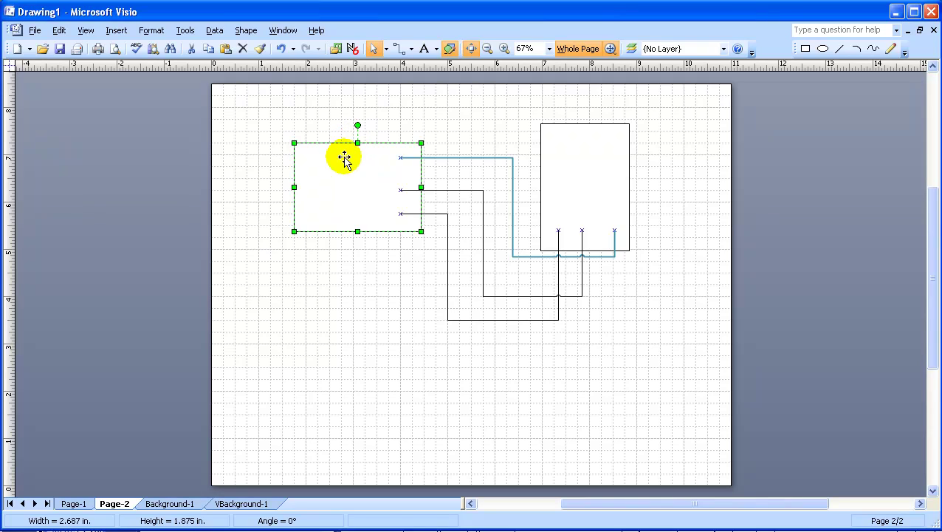
pyautogui.moveTo(344, 158)
pyautogui.mouseDown()
pyautogui.moveTo(325, 247)
pyautogui.moveTo(325, 371)
pyautogui.mouseUp()
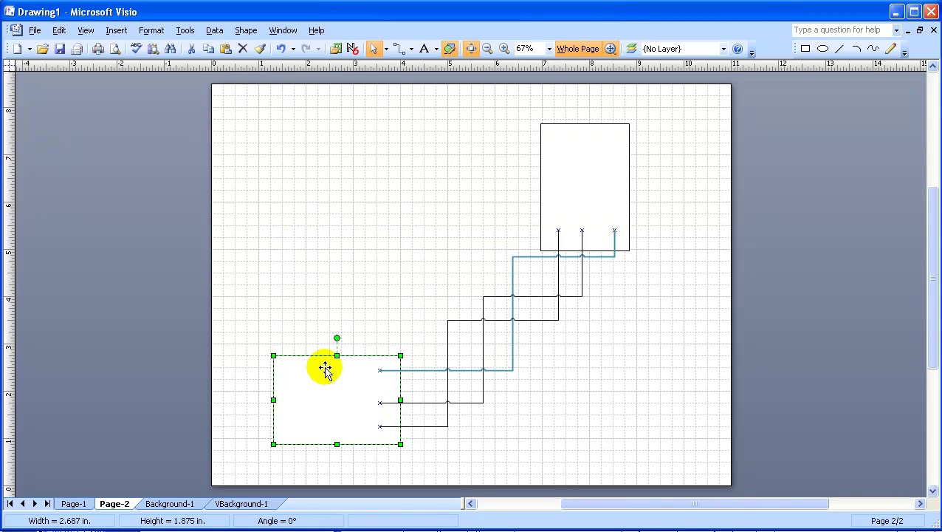
pyautogui.click(602, 347)
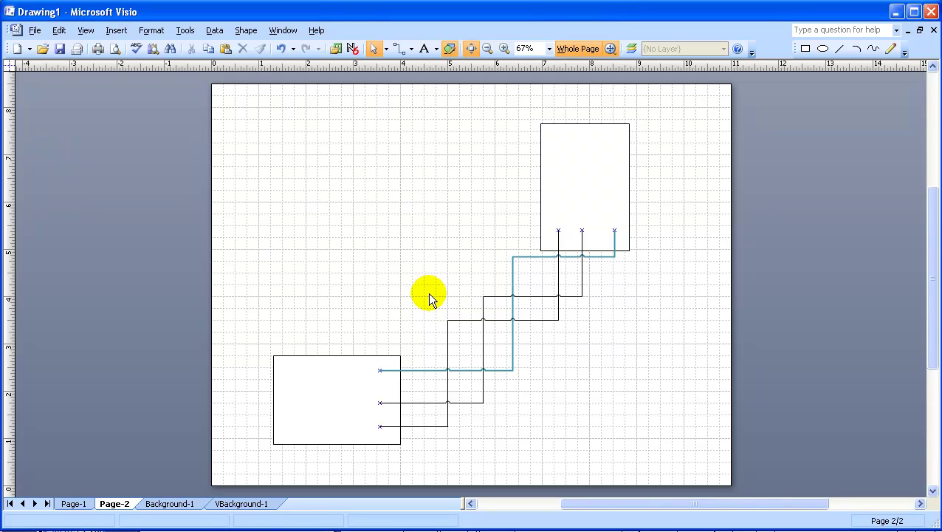
# Adjust the blue, middle and bottom connectors into nested L-shaped routes up to the upright box.
pyautogui.click(514, 319)
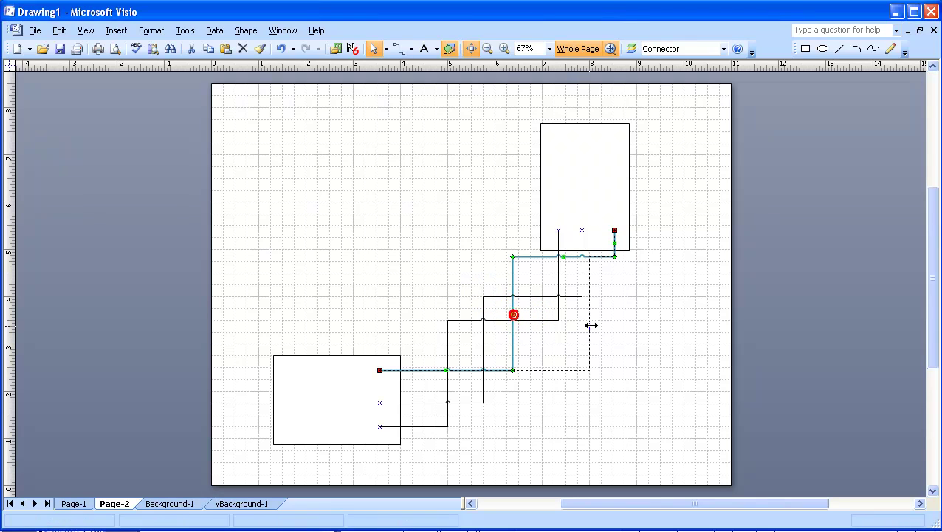
pyautogui.moveTo(592, 325); pyautogui.dragTo(614, 324)
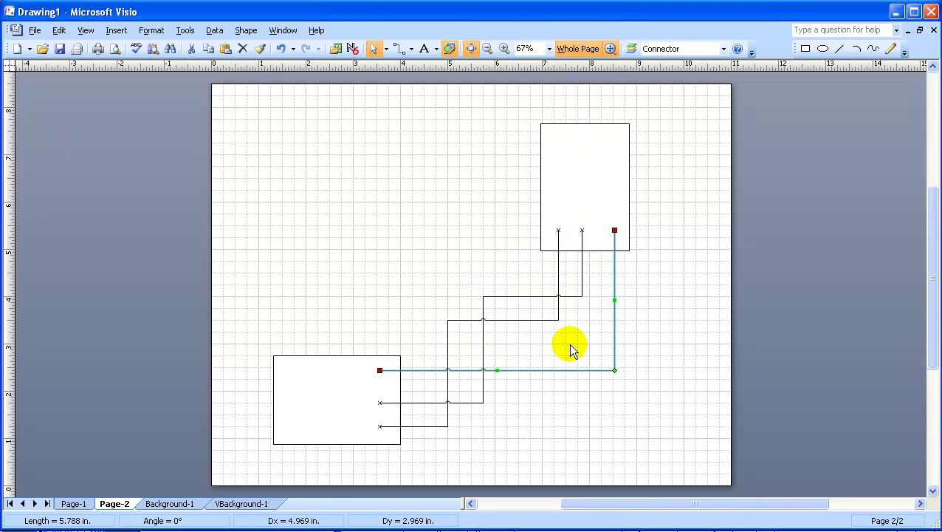
pyautogui.click(512, 297)
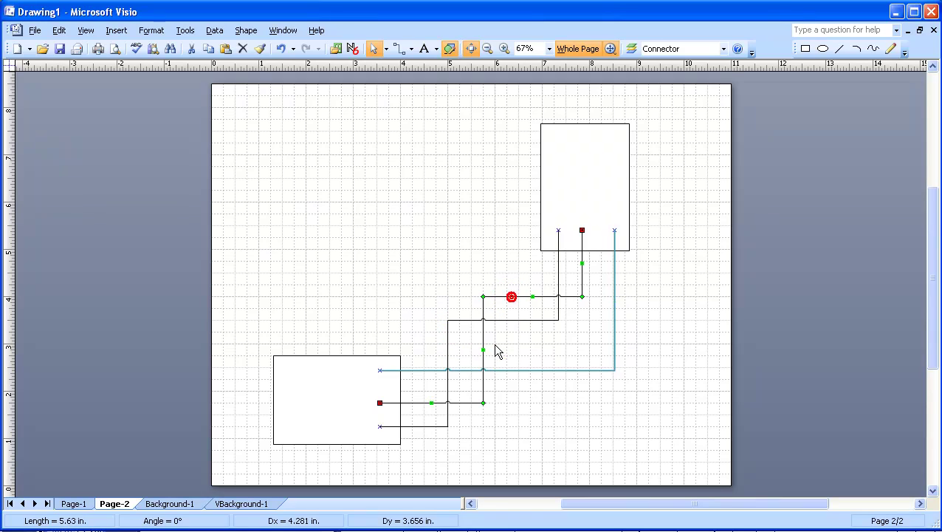
pyautogui.moveTo(483, 349)
pyautogui.mouseDown()
pyautogui.moveTo(580, 355)
pyautogui.moveTo(587, 381)
pyautogui.mouseUp()
pyautogui.click(598, 419)
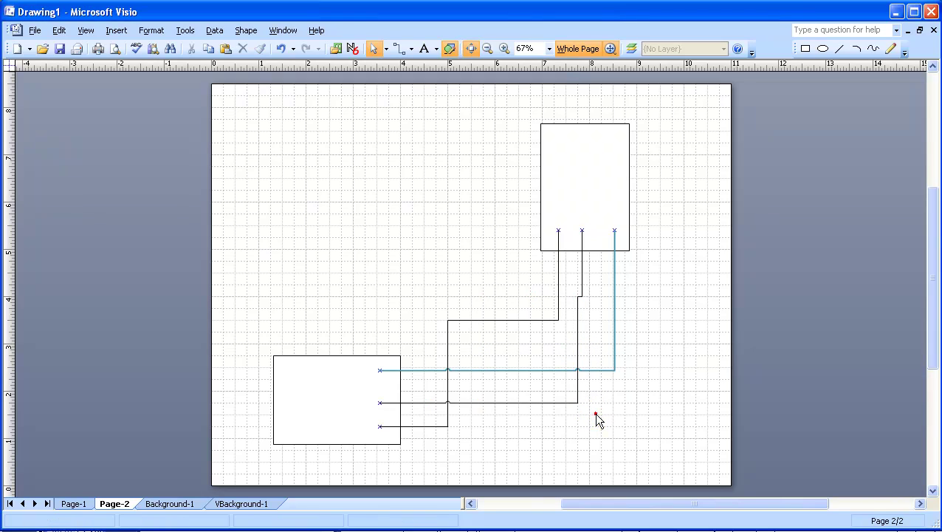
pyautogui.click(522, 317)
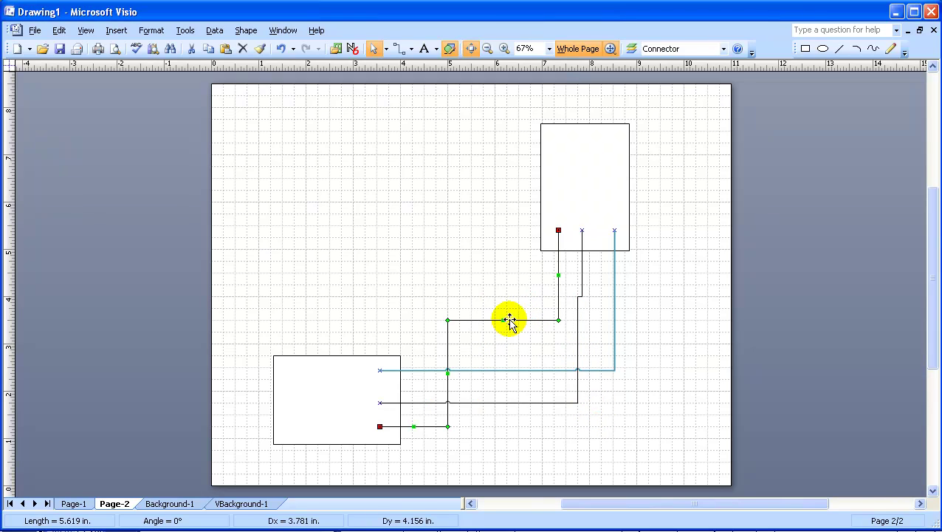
pyautogui.moveTo(503, 319); pyautogui.dragTo(506, 426)
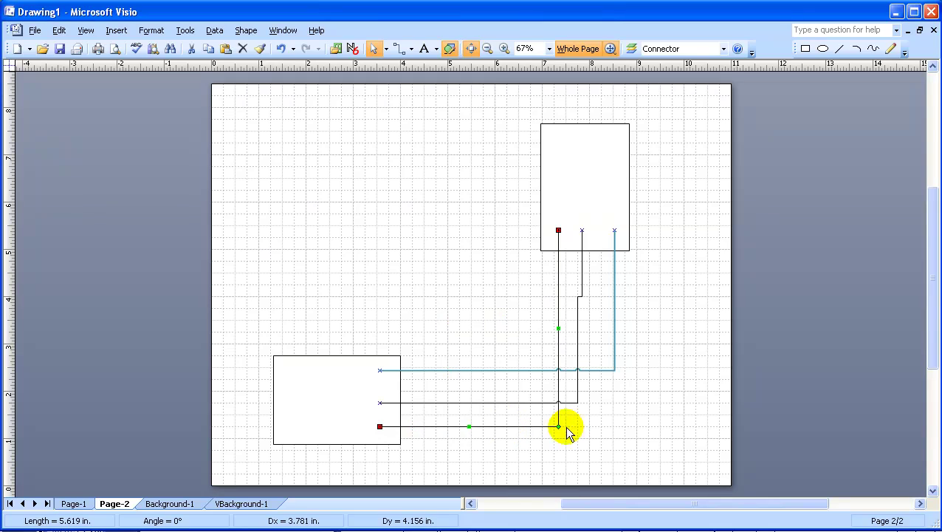
pyautogui.click(441, 270)
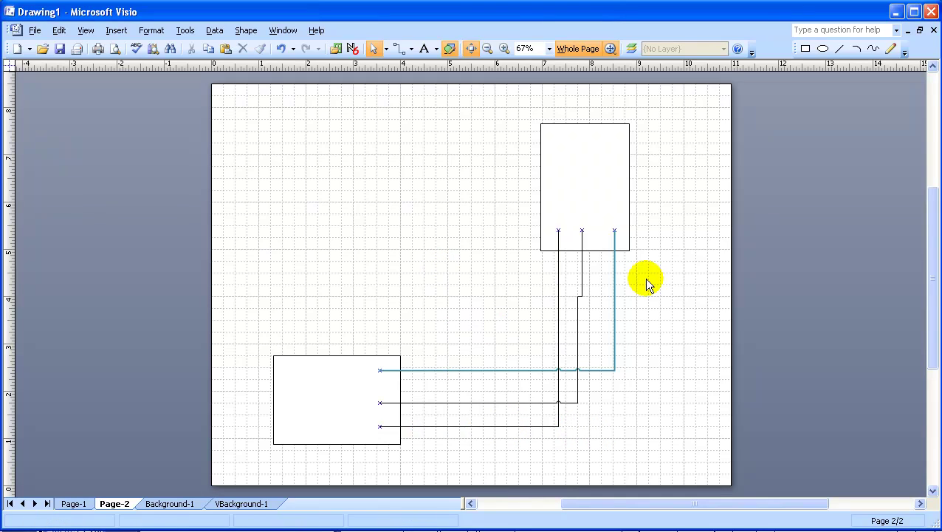